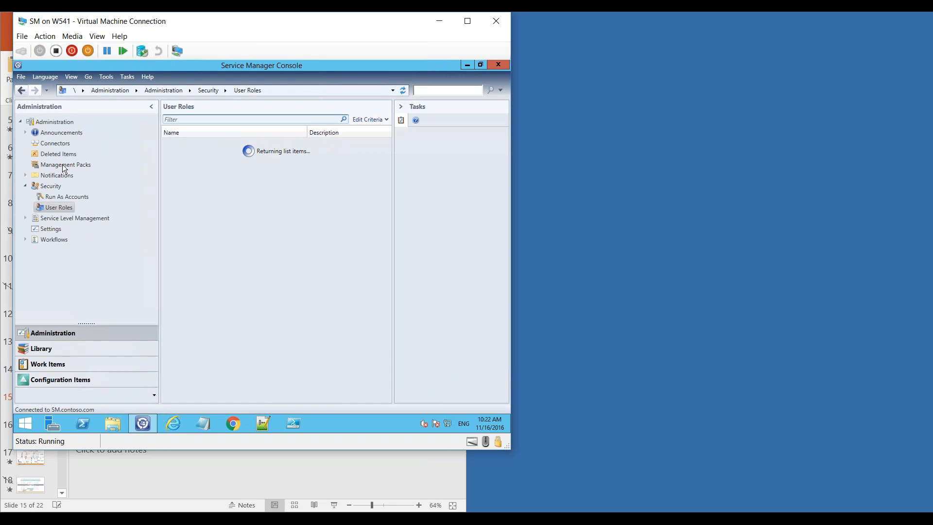
- List the source server's management packs and filter them for "cireson"
click(63, 165)
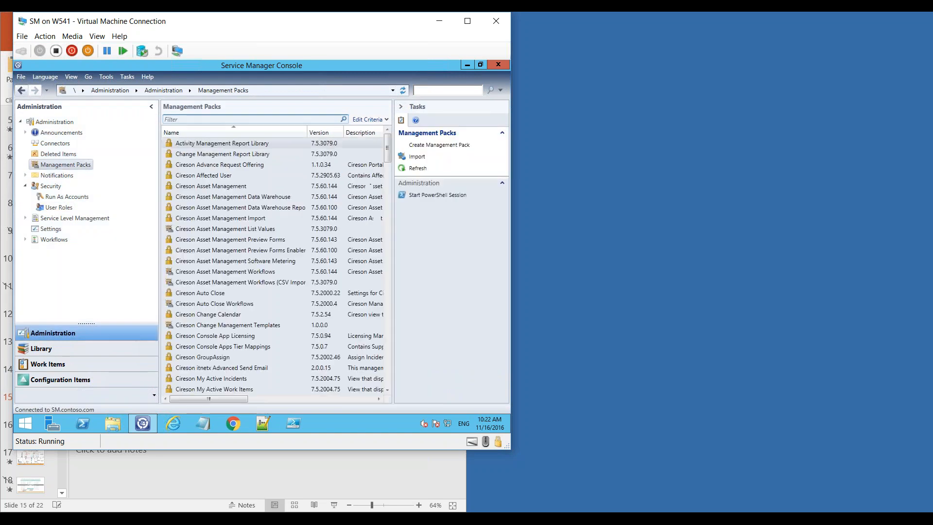
click(184, 121)
text(cireson)
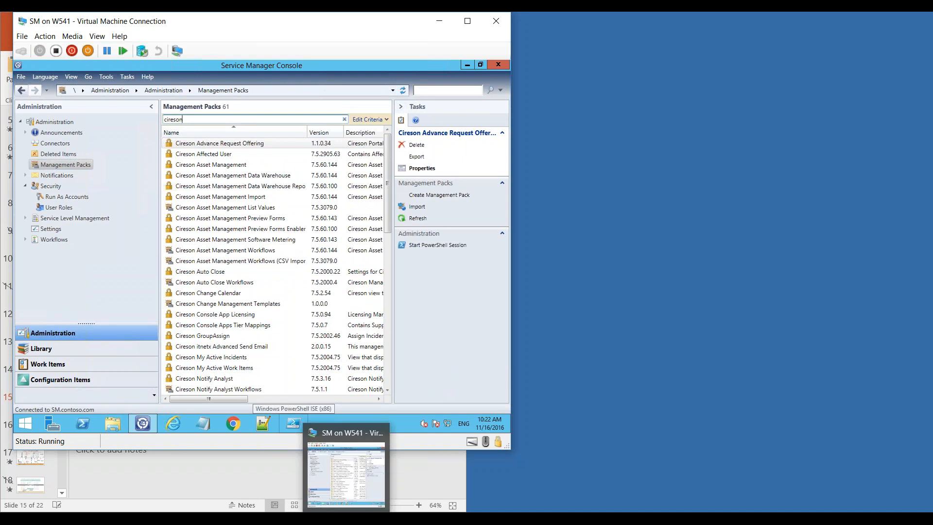
- Switch to Hyper-V Manager, connect to the SM2016 virtual machine at 1024 by 768 pixels, and minimise Hyper-V Manager
click(326, 518)
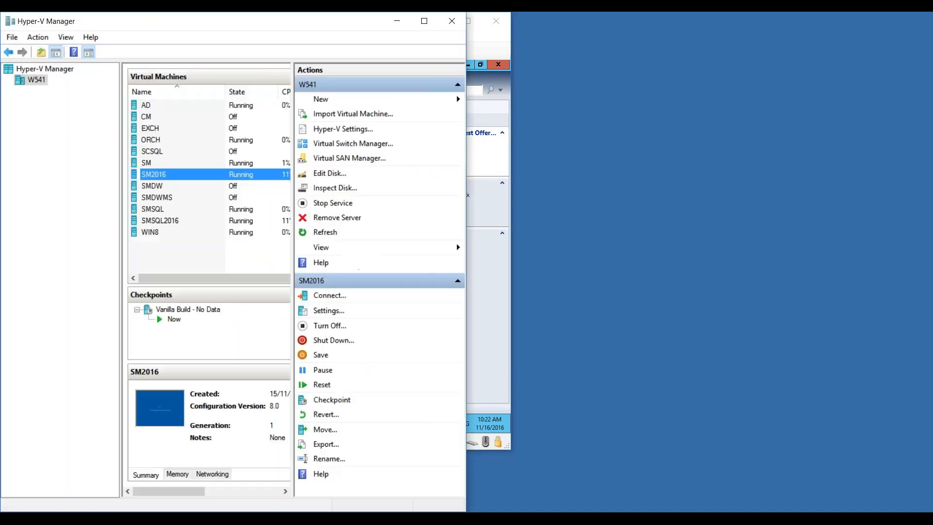
double_click(164, 175)
drag(207, 202, 178, 207)
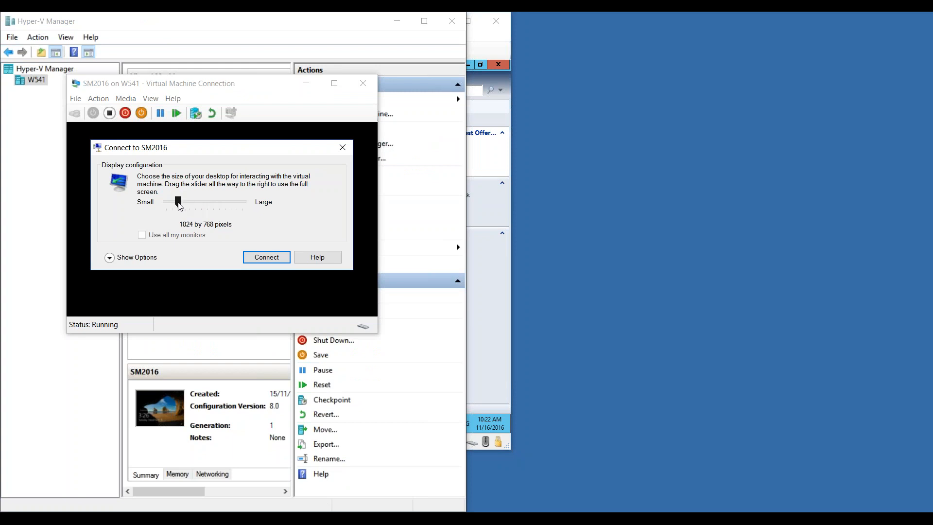
click(264, 258)
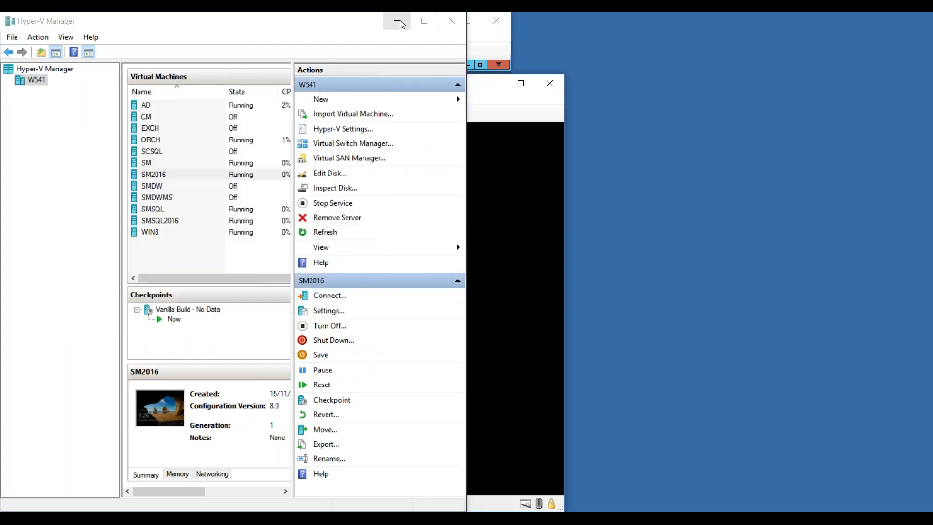
click(397, 21)
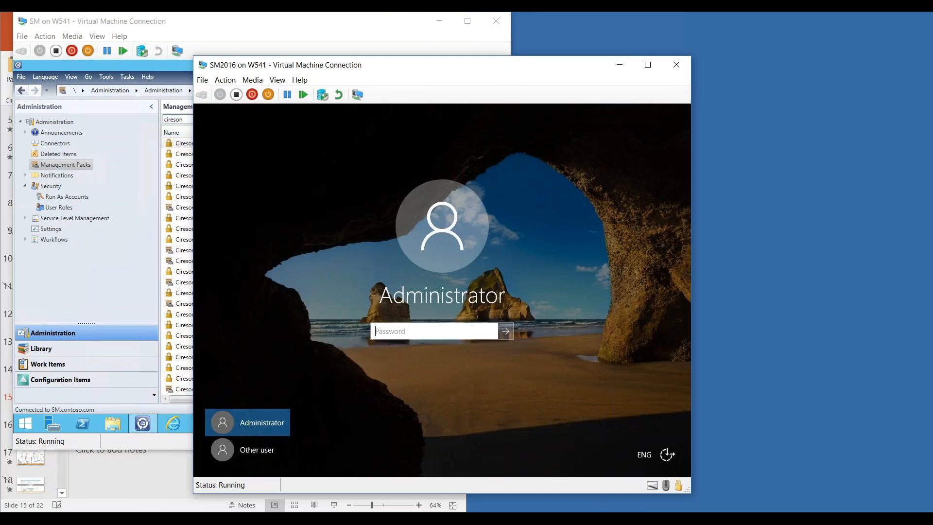
- Sign in to SM2016 as another user with the account contoso\administrator and its password
click(258, 450)
text(contoso\administrator)
key(Tab)
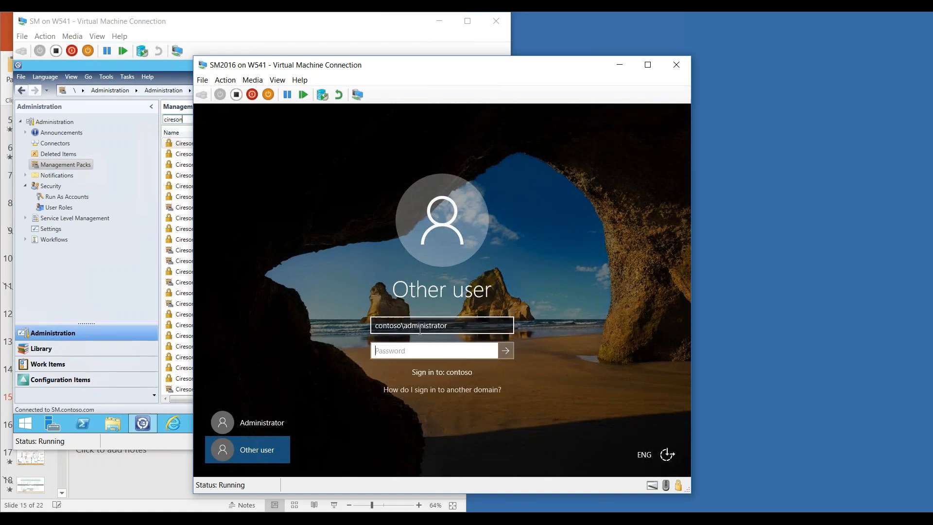
text(•••••••)
key(Return)
- Move the SM2016 connection window aside and close Server Manager inside it
drag(440, 77, 561, 87)
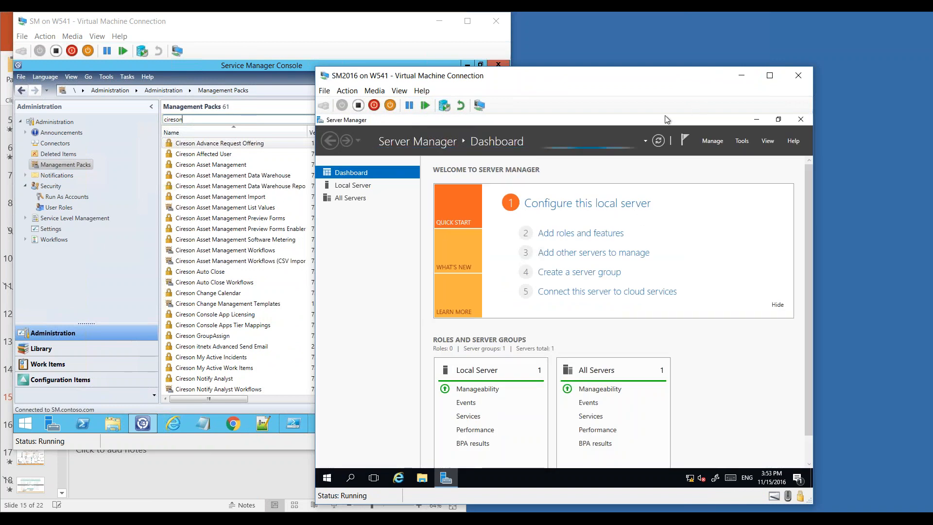
drag(669, 121, 586, 172)
click(643, 171)
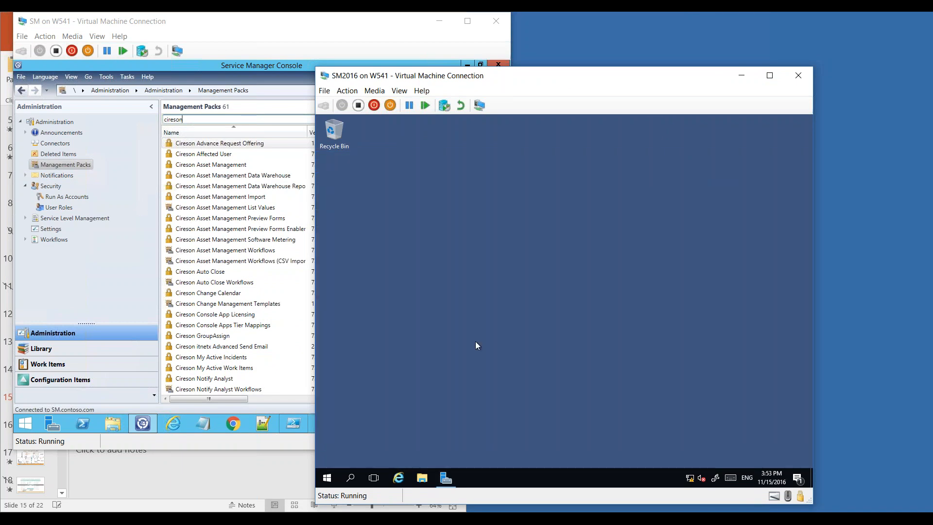
- Launch Service Manager Console on SM2016 and connect it to the SM2016.contoso.com server in the Cireson2016 management group
click(327, 478)
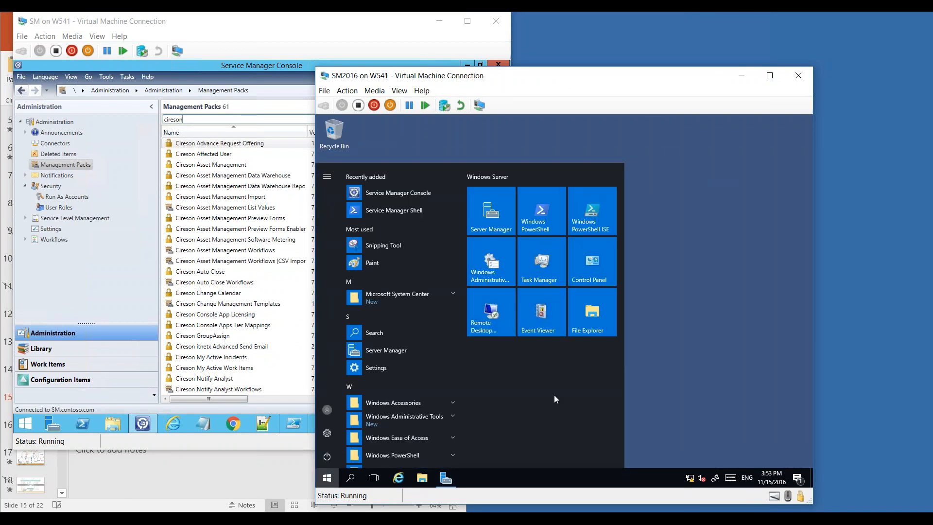
click(400, 192)
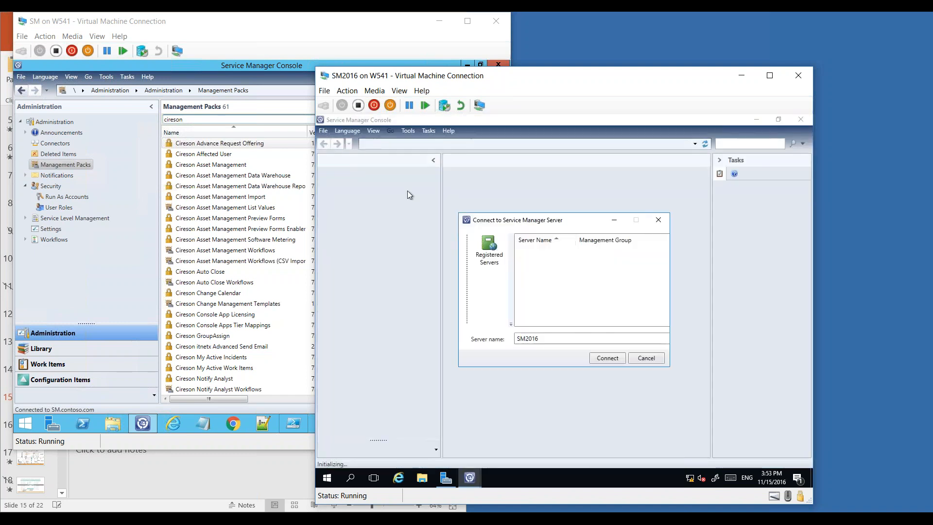
click(550, 271)
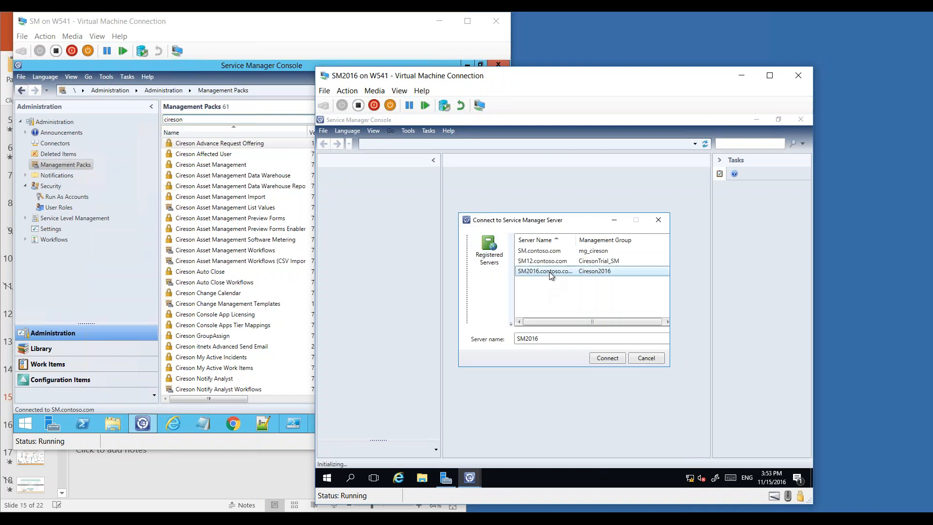
click(609, 358)
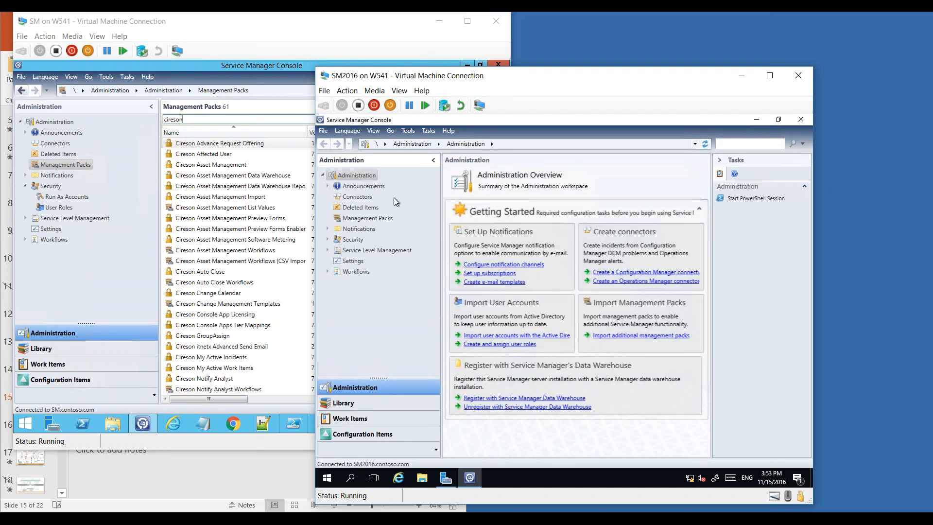
- Filter the SM2016 management packs for "cireson", and open the All Incidents view under Incident Management
click(368, 218)
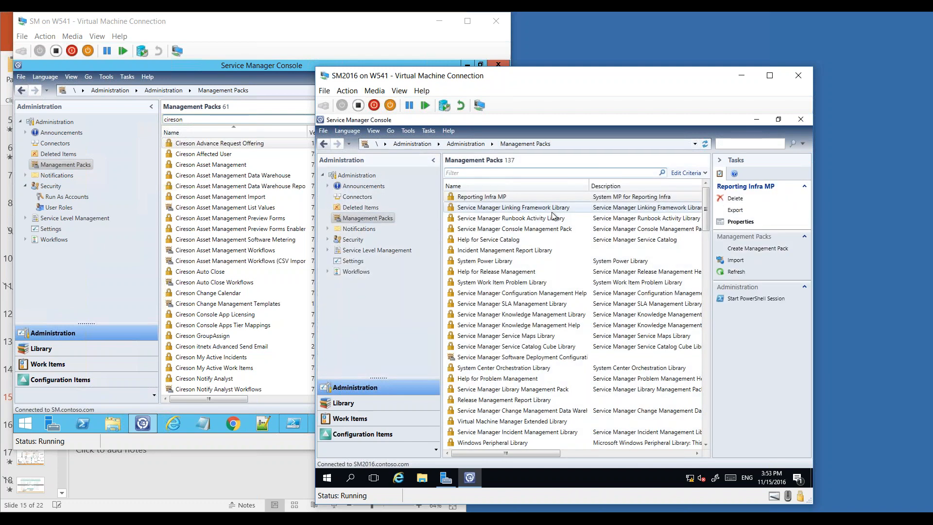
text(cireson)
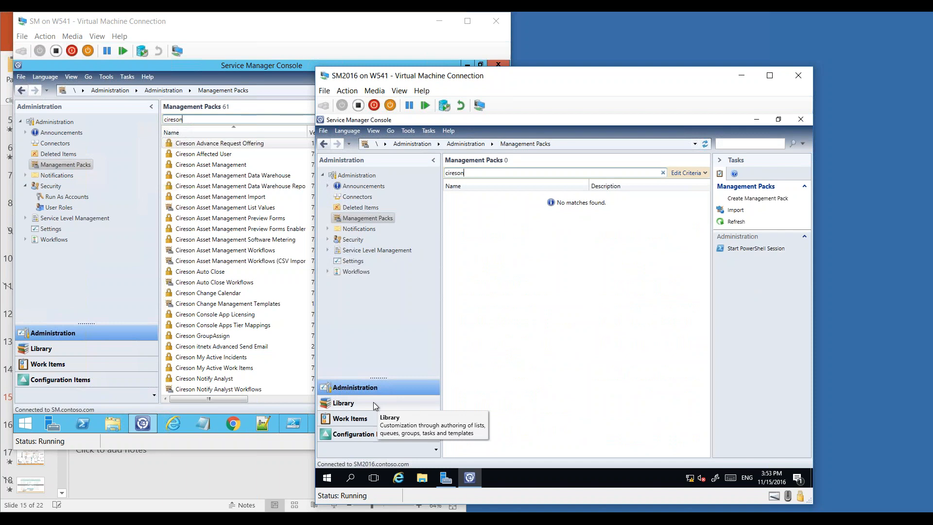
click(354, 419)
click(353, 208)
double_click(354, 209)
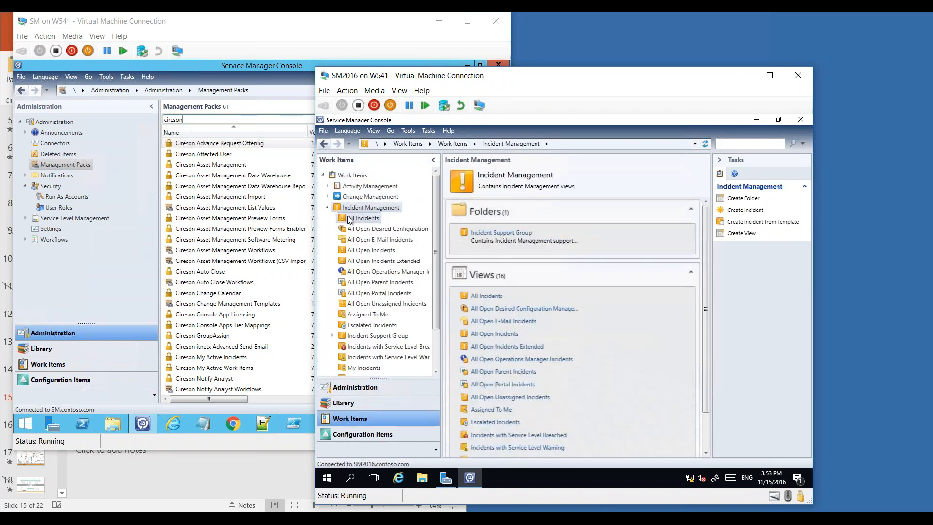
click(349, 219)
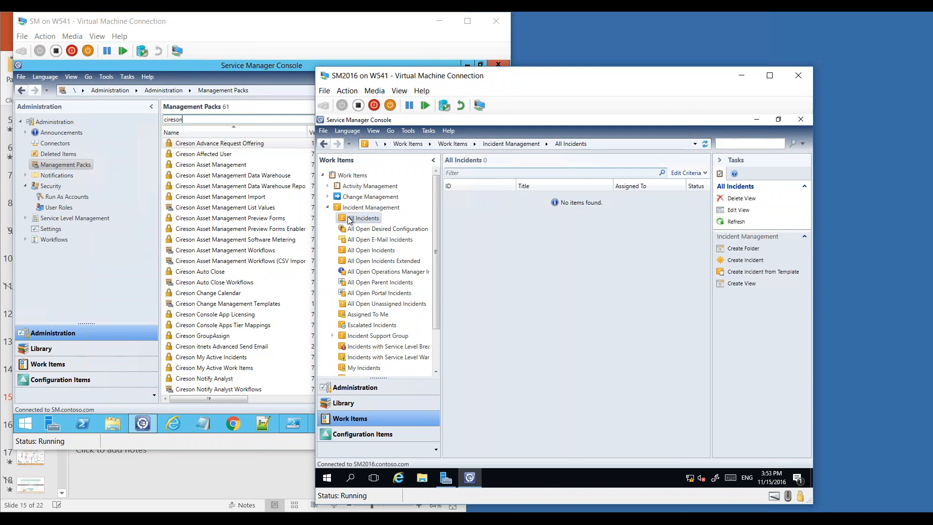
- Return to the SM virtual machine, minimise its Service Manager Console and launch the SCSM Lifecycle Management tool
click(290, 68)
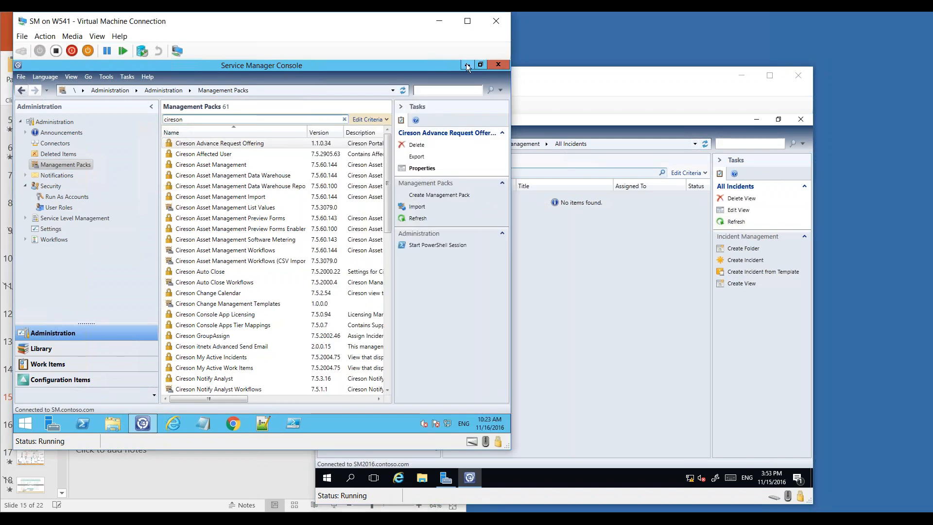
click(468, 67)
click(640, 82)
click(435, 46)
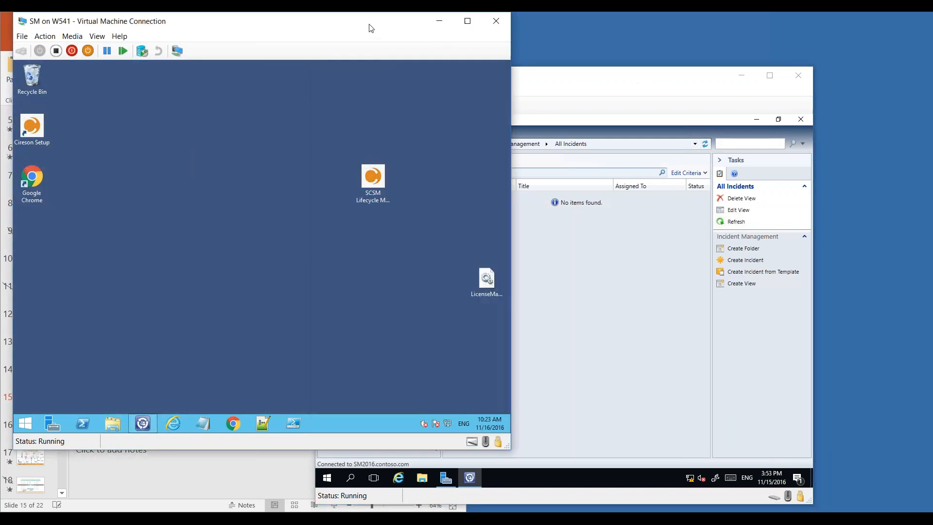
click(376, 175)
double_click(376, 175)
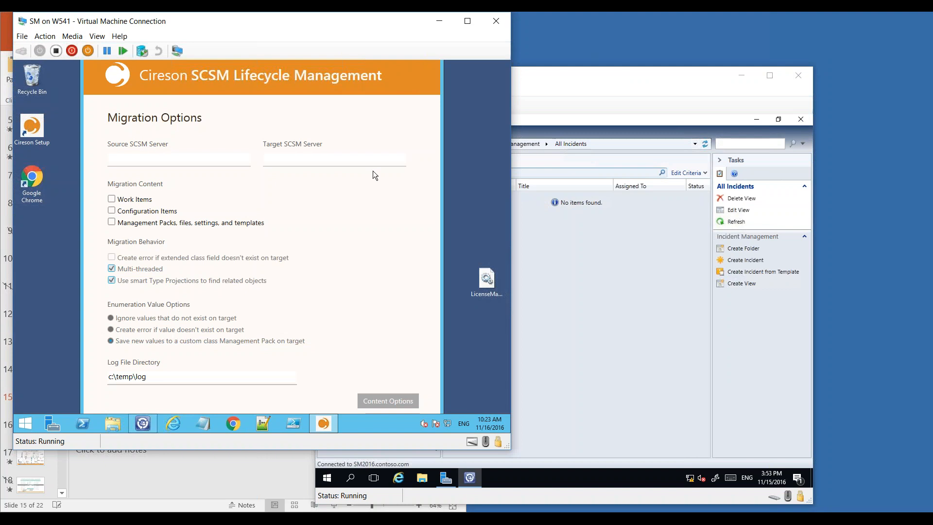
- Set the source SCSM server to localhost and the target SCSM server to sm2016
text(localhpst)
key(BackSpace)
key(BackSpace)
key(BackSpace)
text(ost)
key(Tab)
text(sm2016)
- Include management packs, work items and configuration items in the migration content, and continue to the content options
click(112, 222)
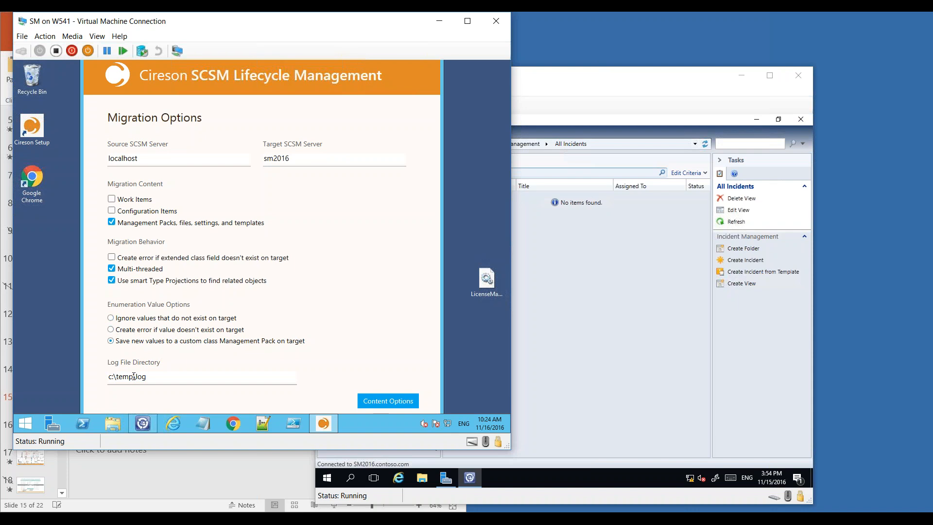
click(112, 198)
click(112, 211)
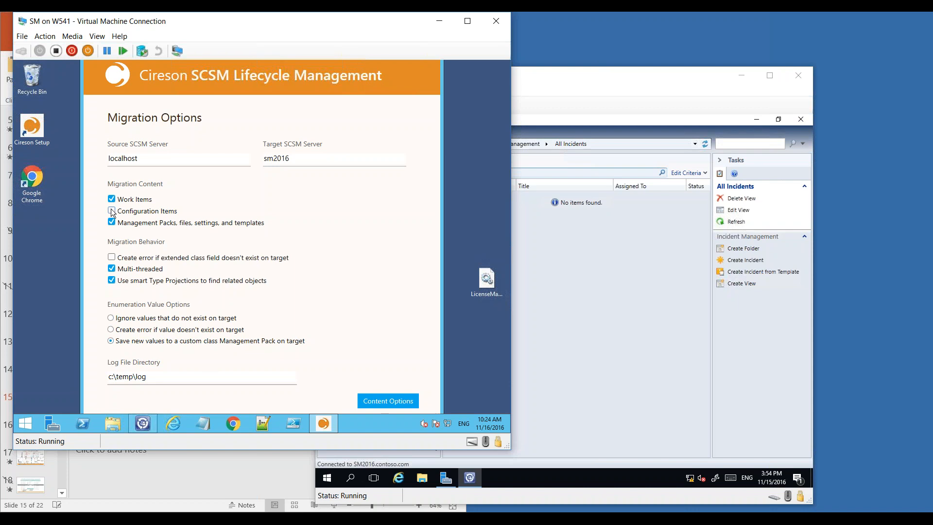
click(383, 401)
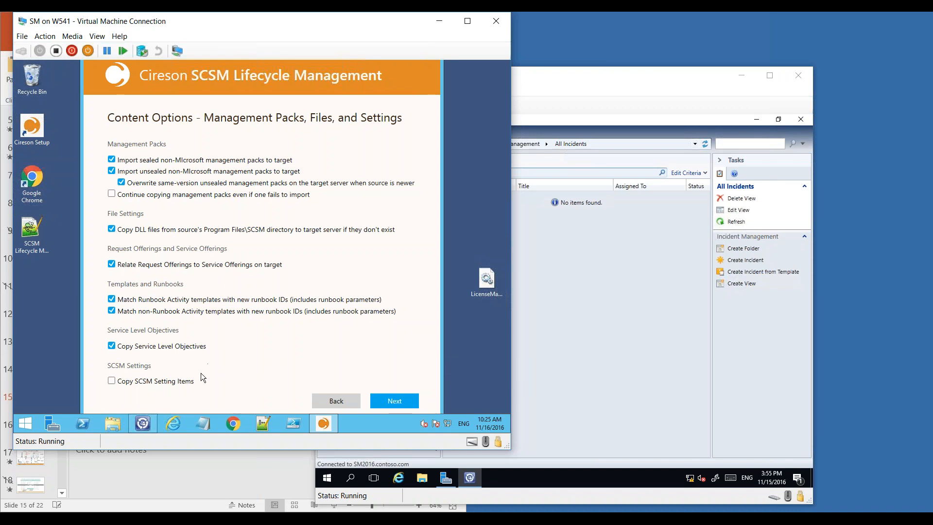
- Enable copying of SCSM setting items and continue to the work item options
click(183, 381)
click(393, 399)
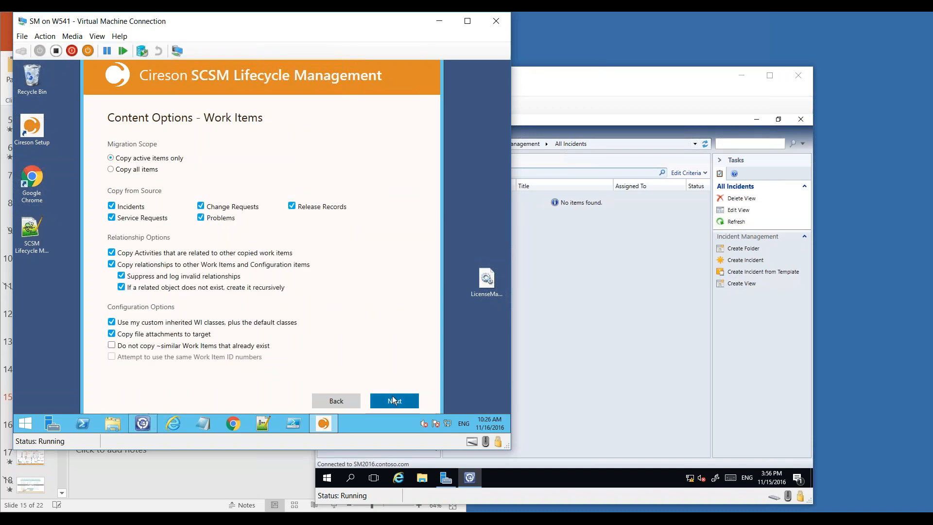
- Keep the work item scope at active items only, and set the configuration item scope to all Cireson asset items
click(155, 169)
click(186, 160)
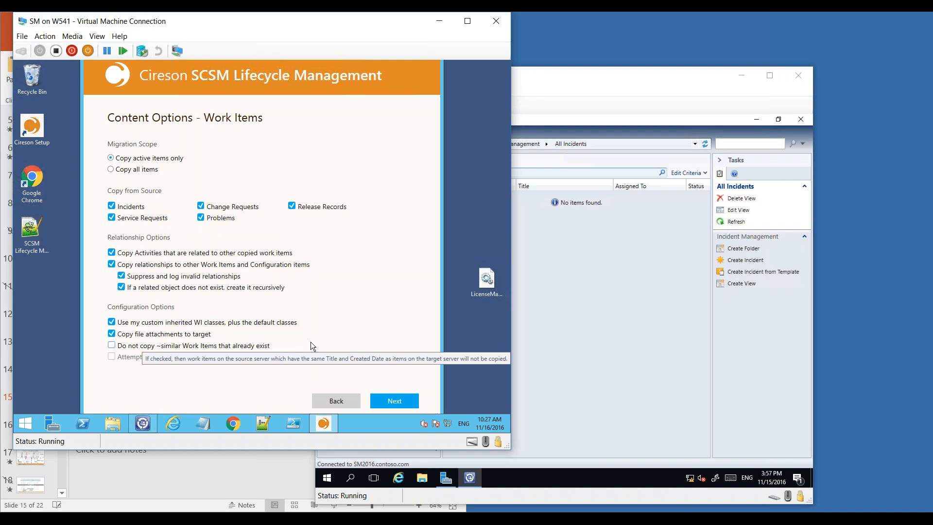
click(399, 401)
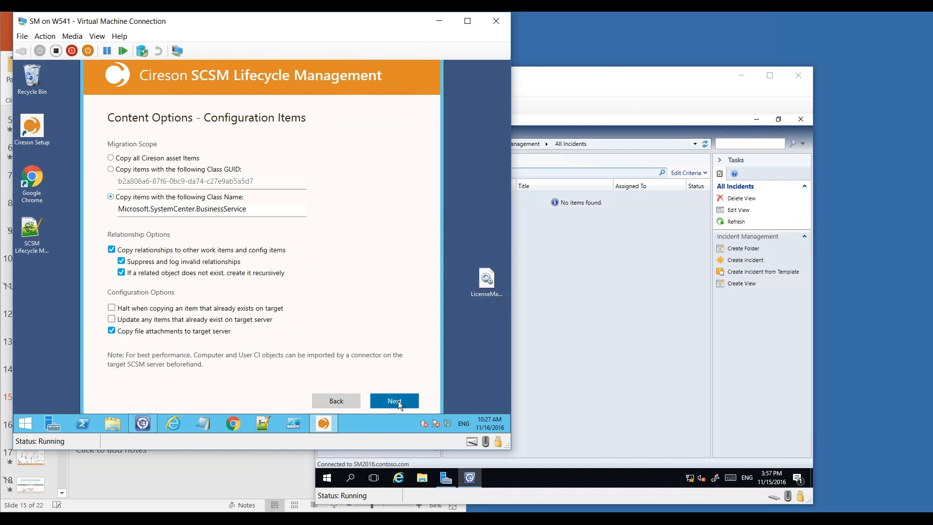
click(184, 159)
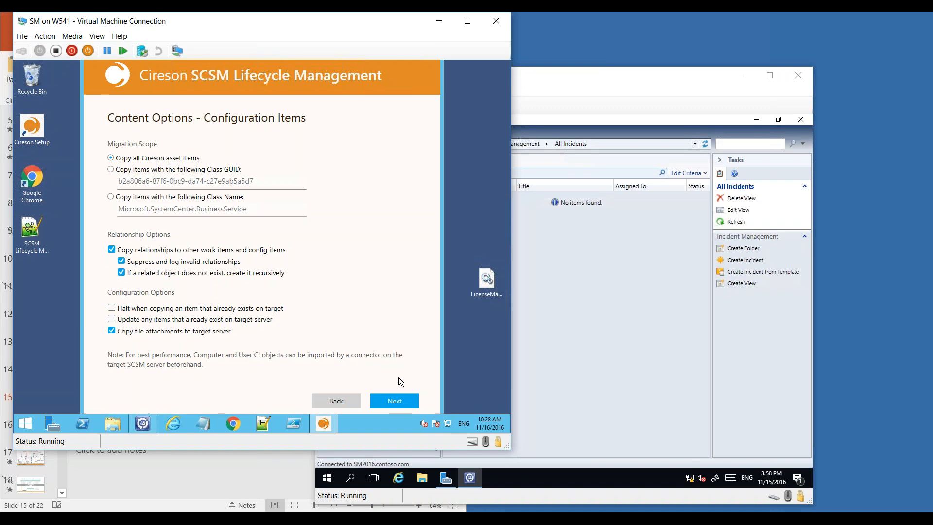
click(404, 401)
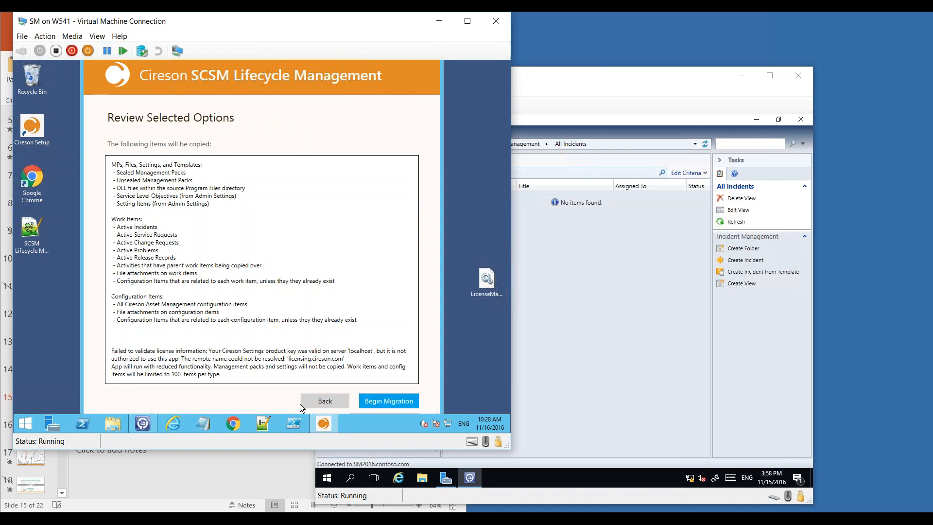
- Return to the migration options, exclude work items and configuration items, and turn off multi-threading
click(315, 401)
click(322, 401)
click(323, 401)
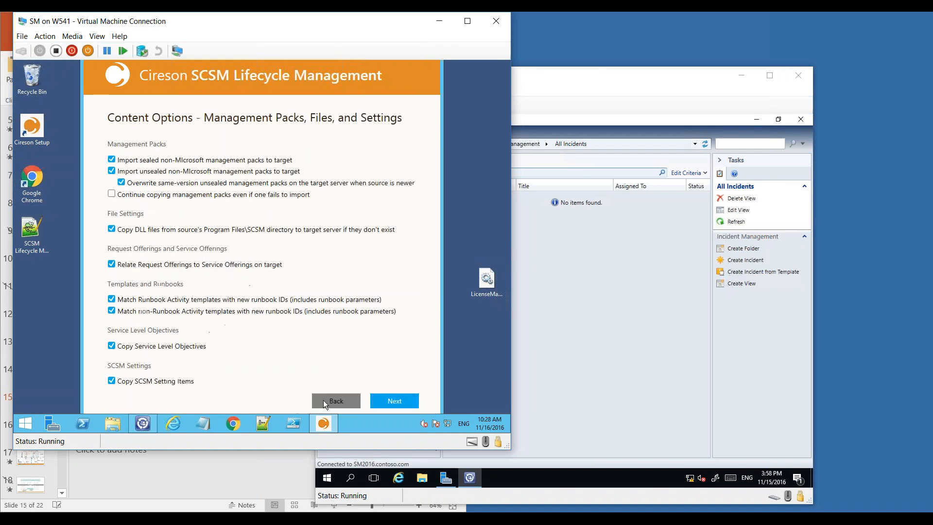
click(323, 401)
click(148, 200)
click(152, 212)
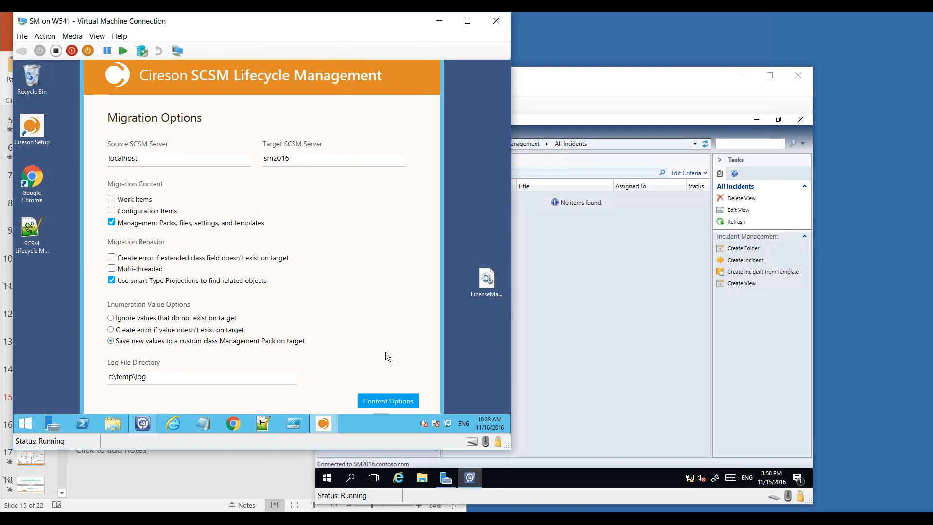
- Start the management pack and settings migration from localhost to SM2016, agreeing to proceed without verified licensing
click(386, 401)
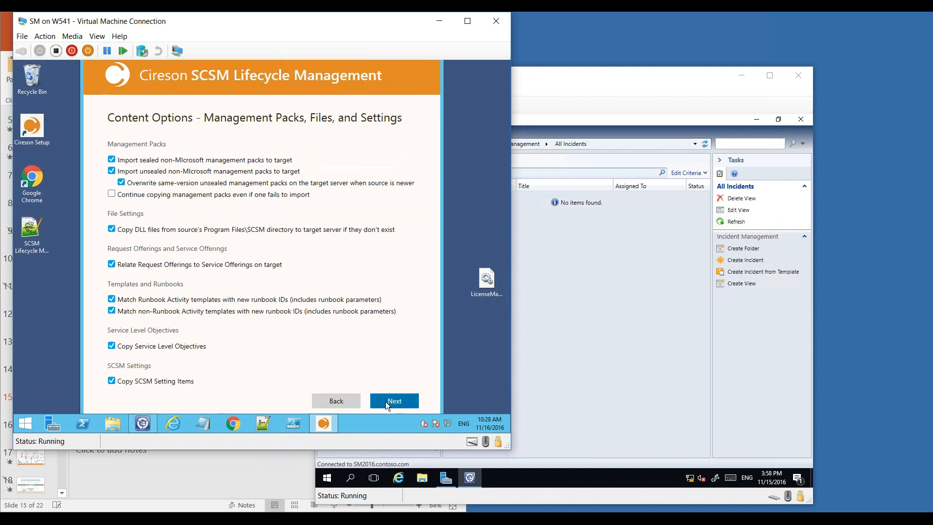
click(386, 402)
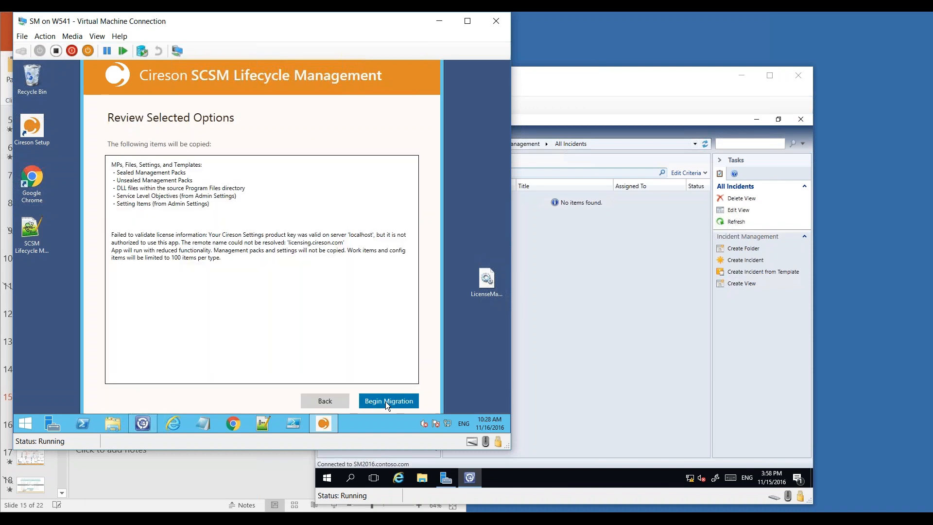
click(386, 402)
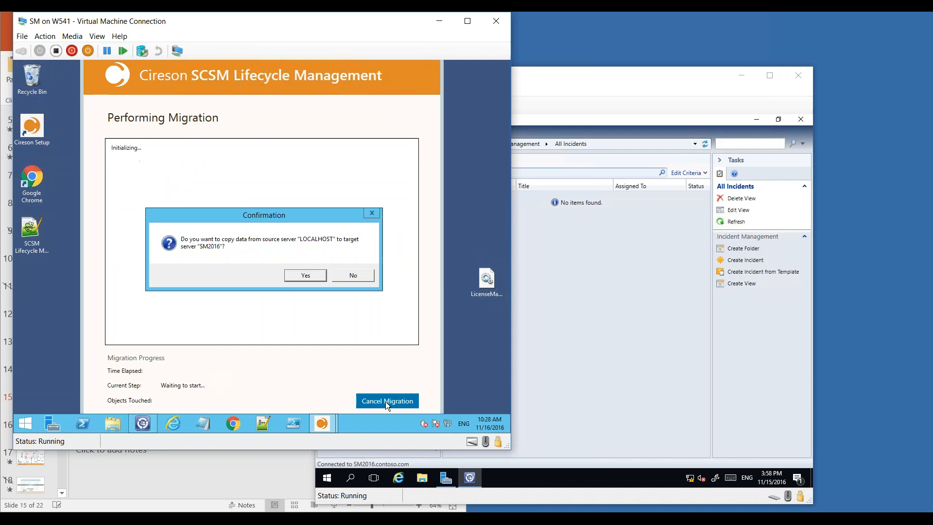
click(306, 276)
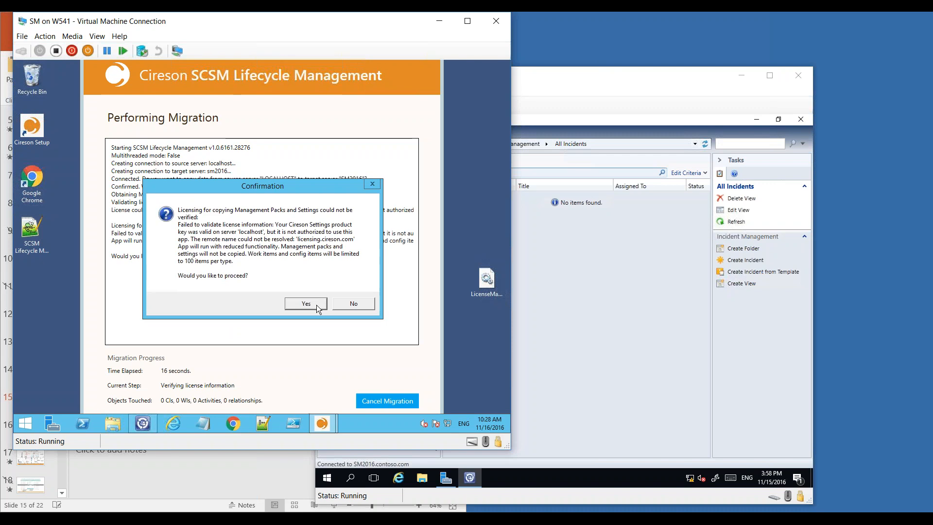
click(312, 306)
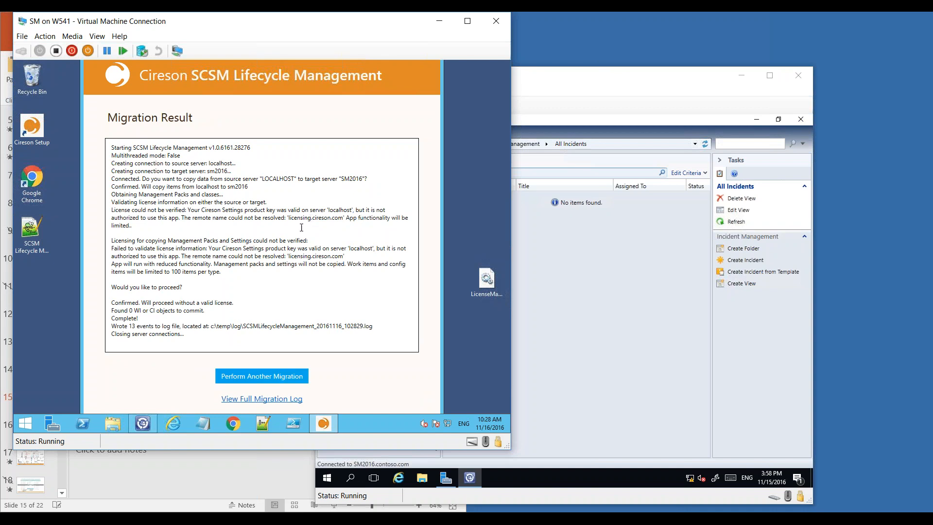
- Set up another migration that includes configuration items and excludes management packs, files, settings, and templates
click(267, 379)
click(112, 223)
click(112, 211)
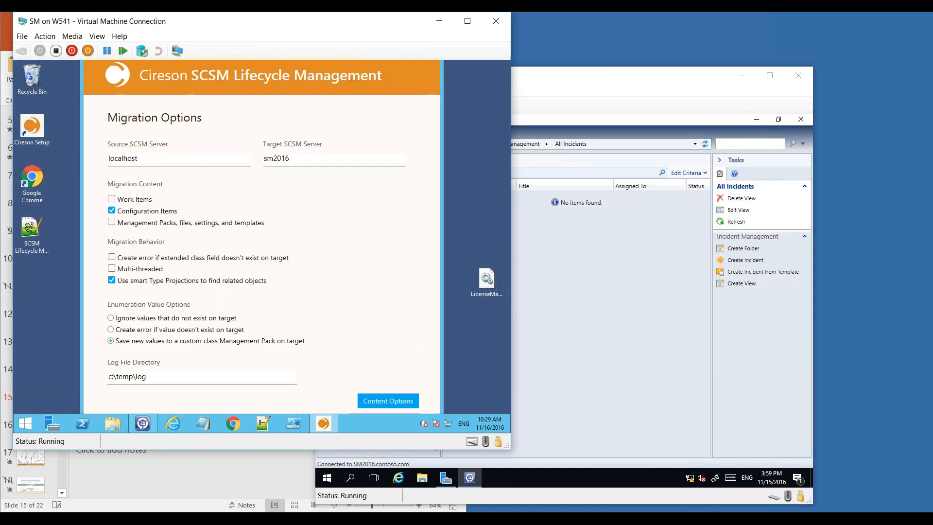
- Try to migrate all Cireson asset items from localhost to SM2016, keeping the existing relationship and configuration options
click(384, 399)
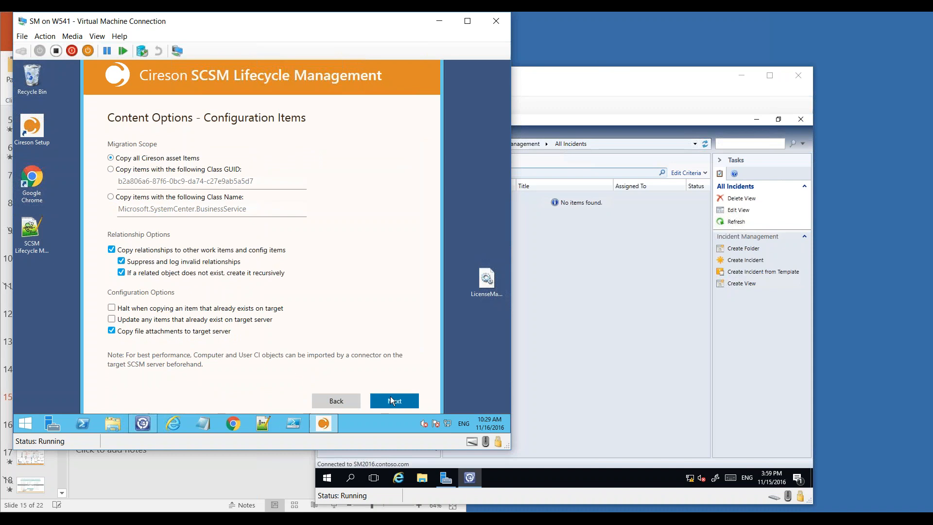
click(392, 401)
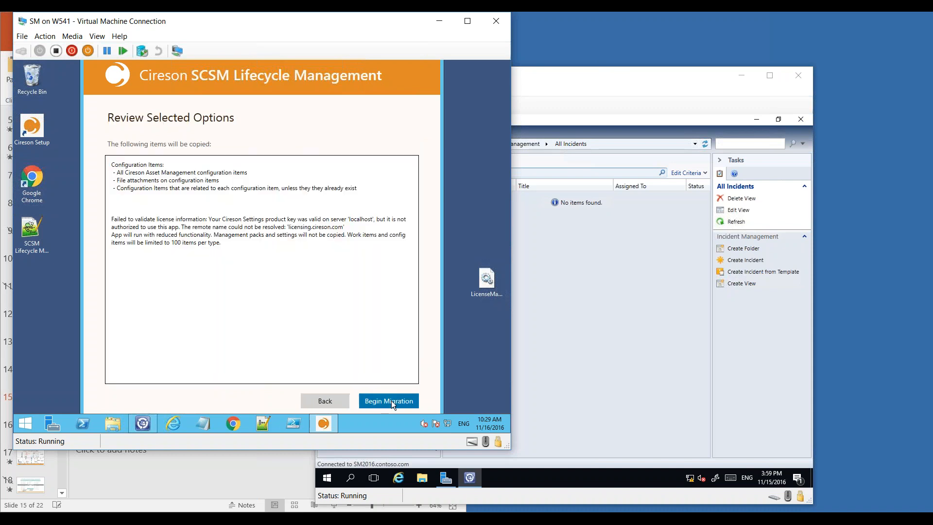
click(392, 400)
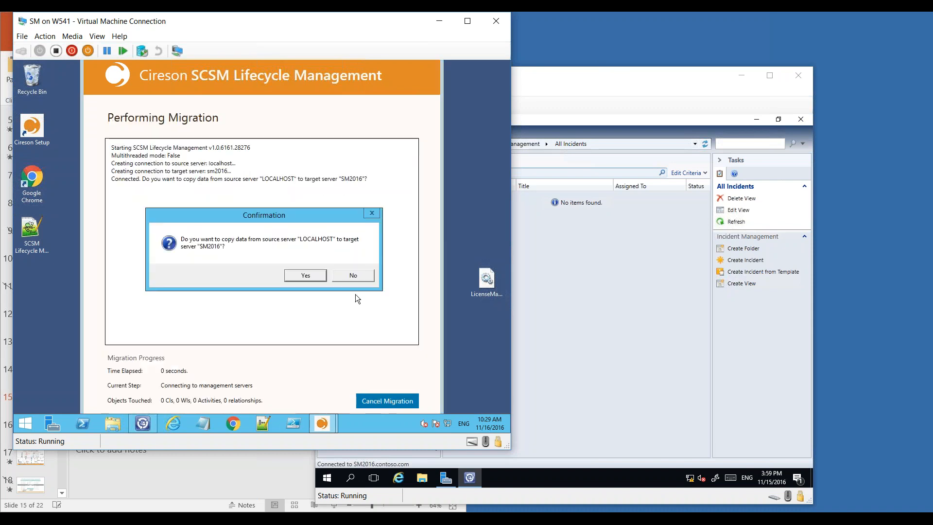
click(316, 276)
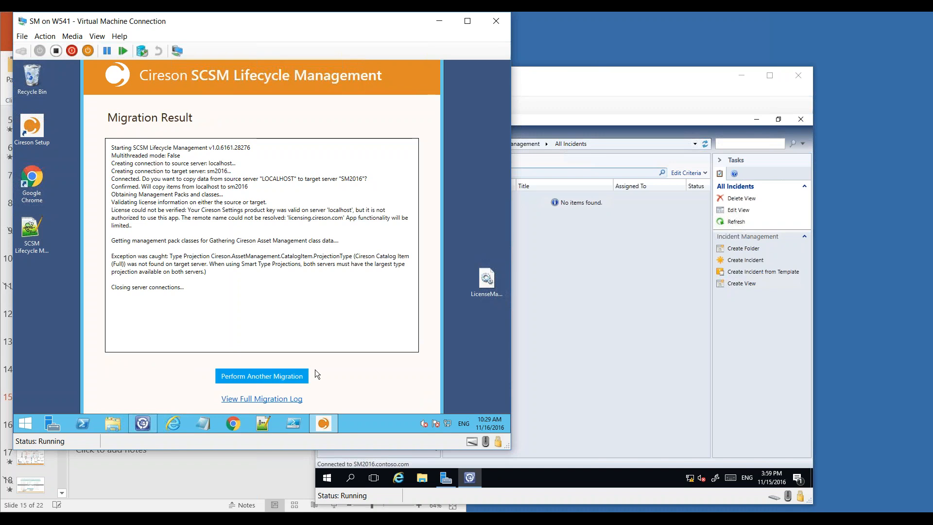
- Leave the migration result, close SCSM Lifecycle Management, and relaunch it from the desktop as administrator
click(264, 378)
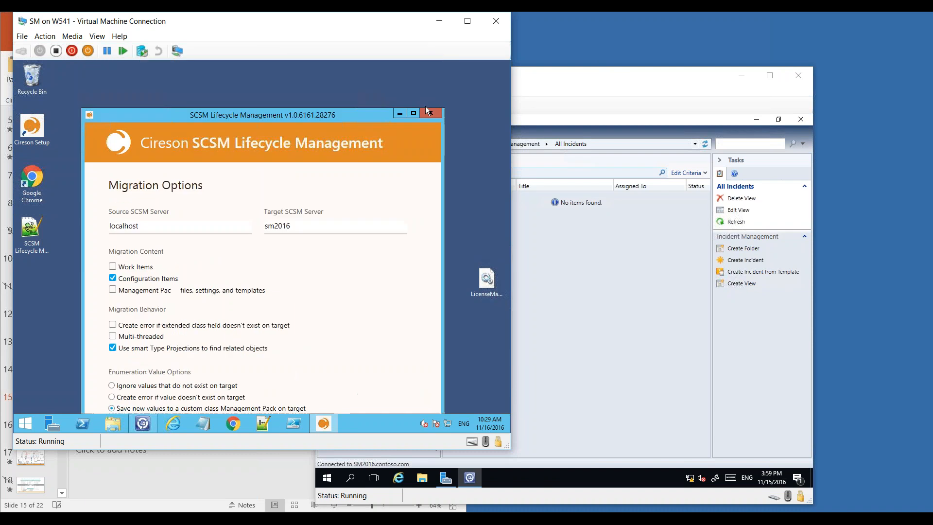
click(431, 113)
right_click(379, 184)
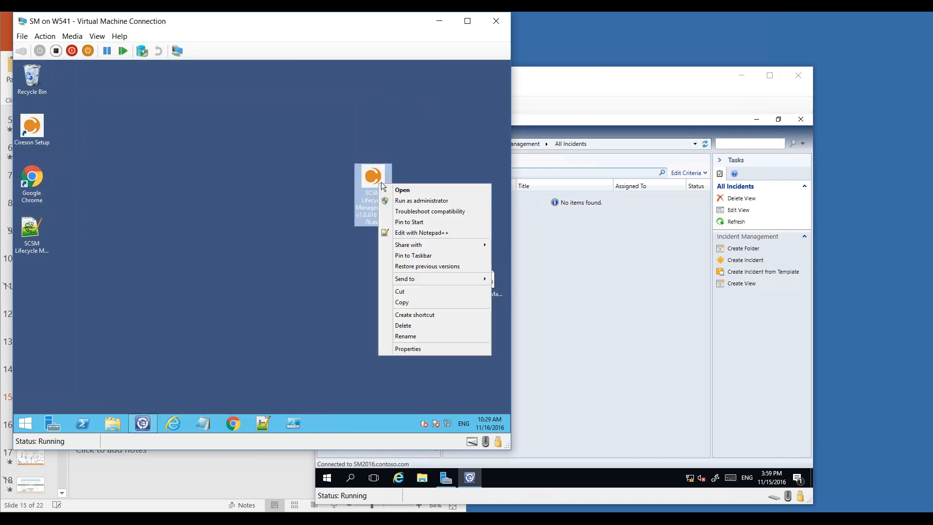
click(425, 201)
click(309, 264)
- Include management packs, files, settings, and templates in the migration, with localhost as the source server and sm2016 as the target
click(155, 225)
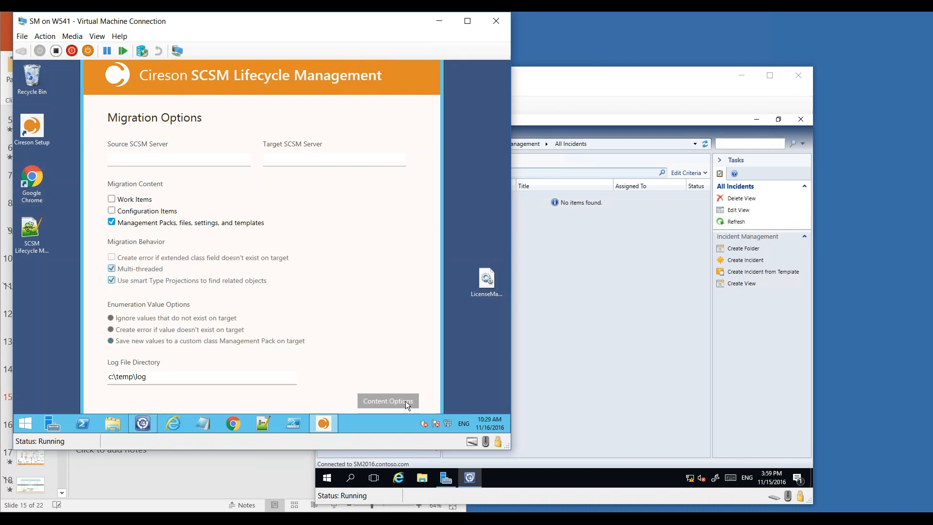
click(203, 158)
text(localhost)
key(Tab)
text(sm2016)
key(Tab)
- Accept the default management pack, file, and settings options and start the migration to SM2016, agreeing to proceed without verified licensing
click(394, 402)
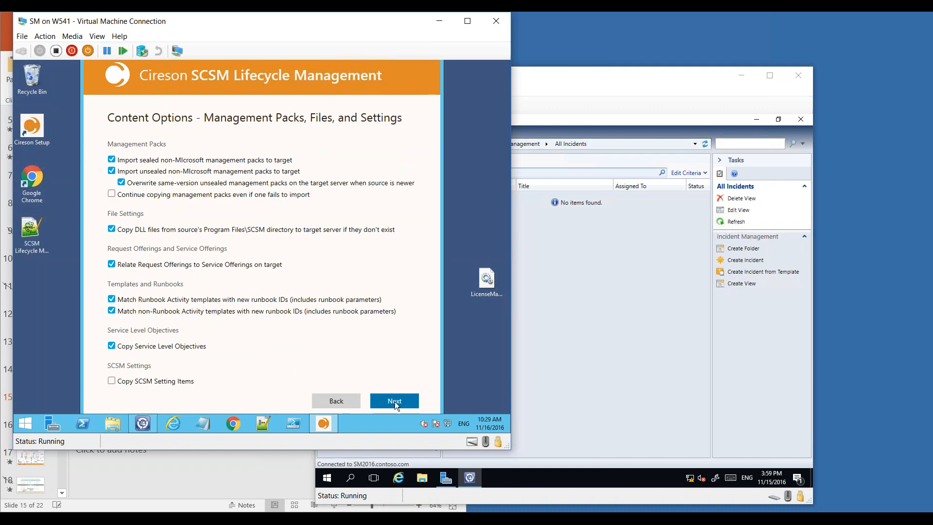
click(395, 402)
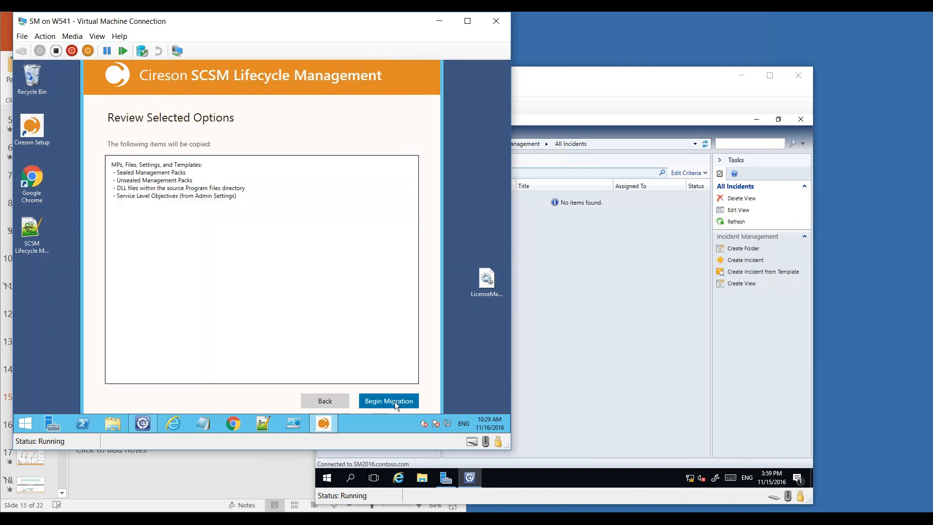
click(394, 402)
click(306, 276)
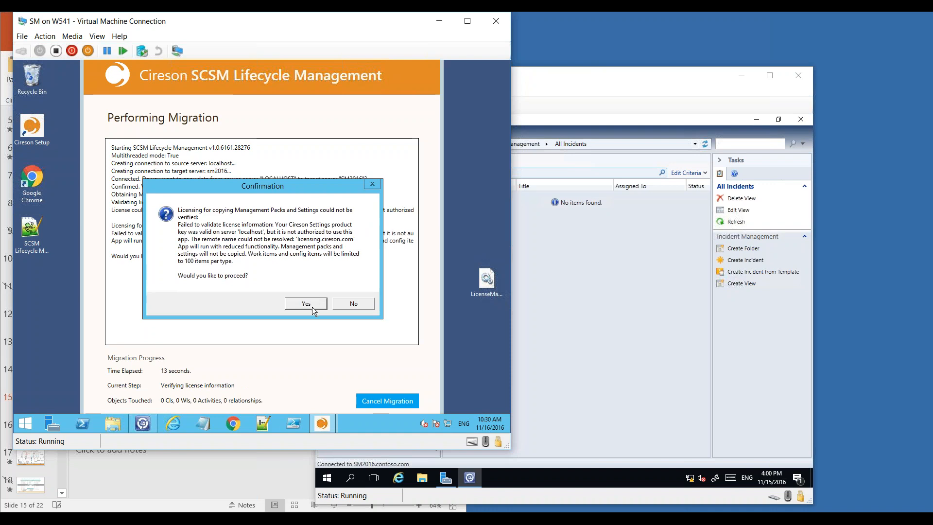
click(313, 305)
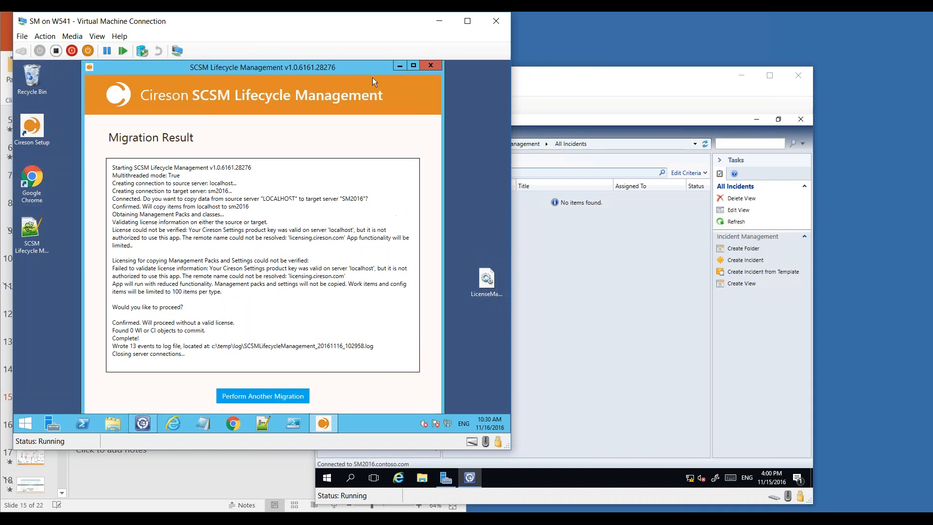
- Close the SM and SM2016 virtual machine connections and start the PowerPoint slide show from the Demonstration / Discussion slide
click(497, 21)
drag(557, 88, 329, 100)
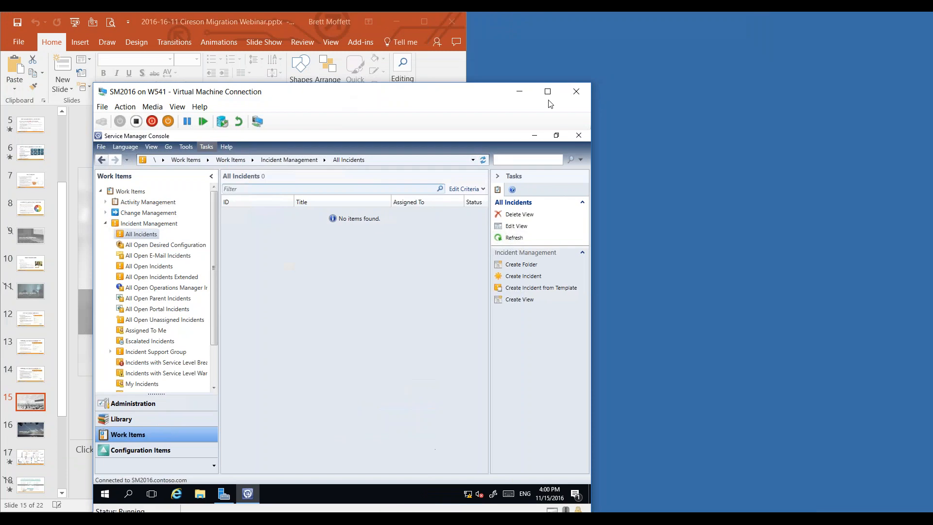
click(577, 89)
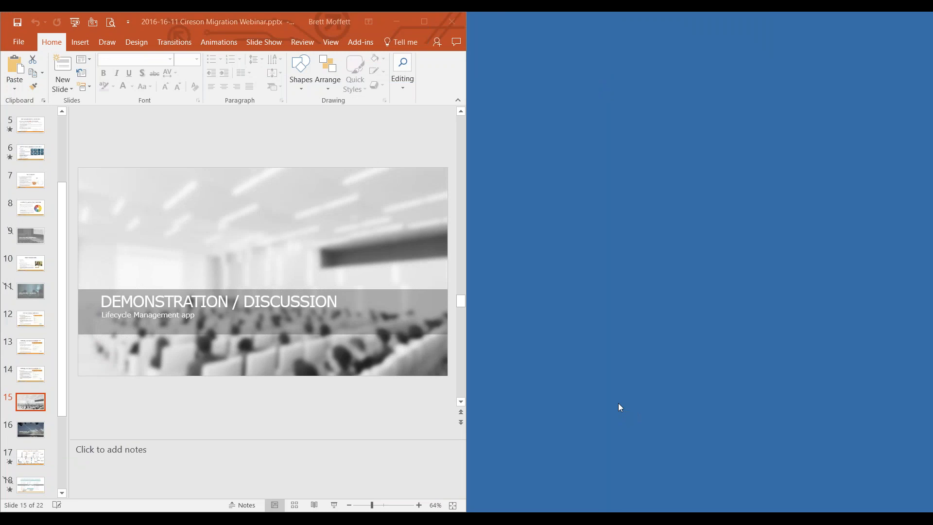
click(334, 507)
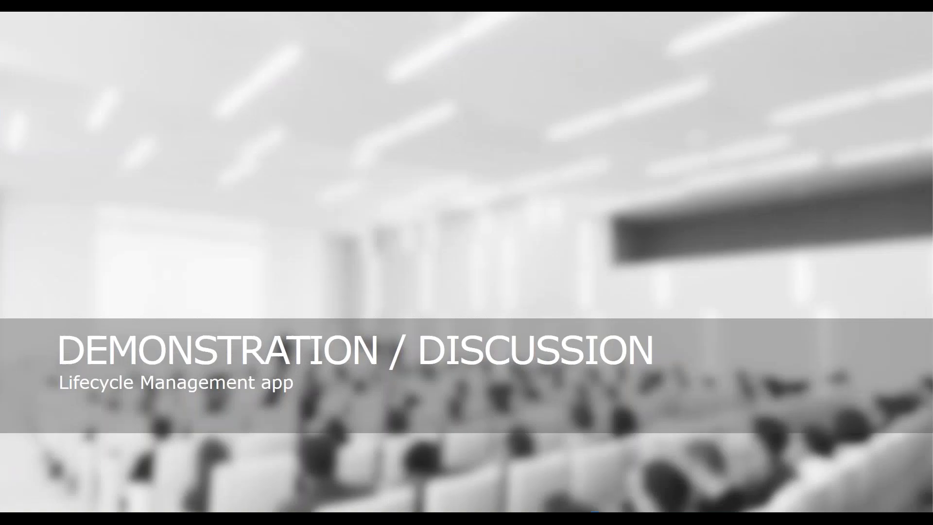